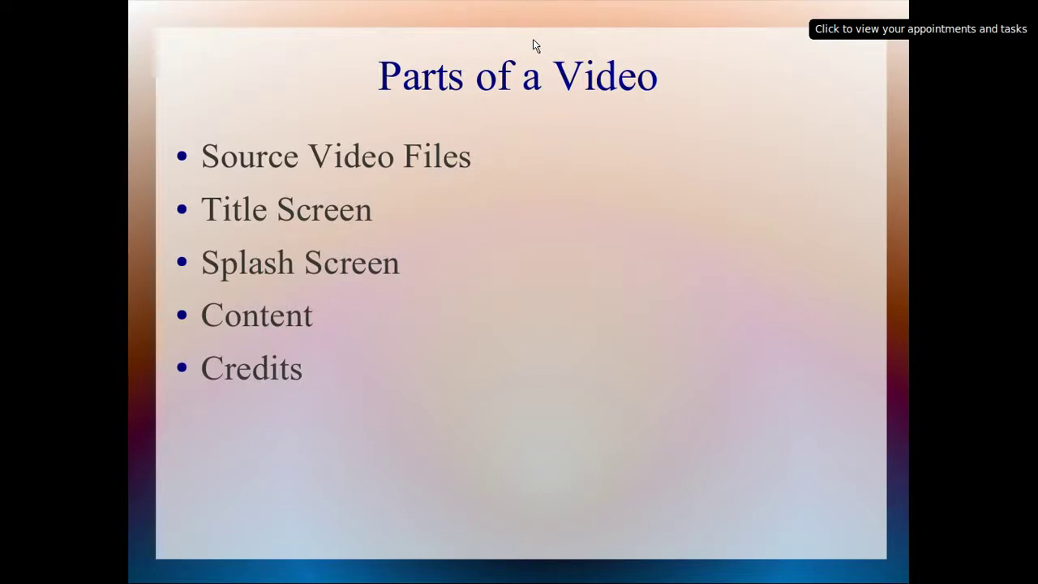
Advance the slide show from 'Parts of a Video' to the 'Live Demo' slide
key("Right")
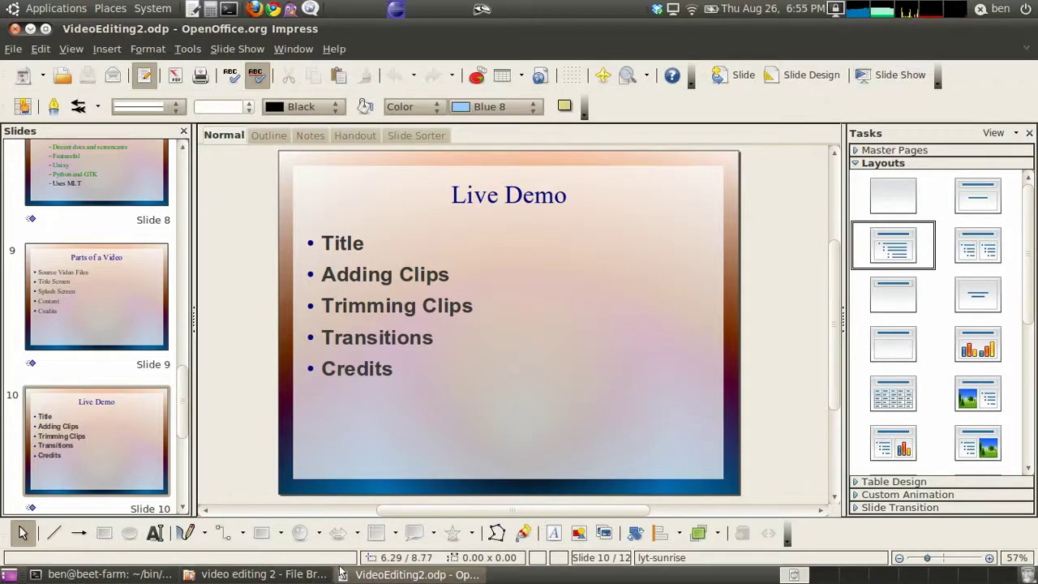
Bring the video editing 2 folder window forward, deselect its files, and move it down-right
left_click(294, 574)
left_click(454, 351)
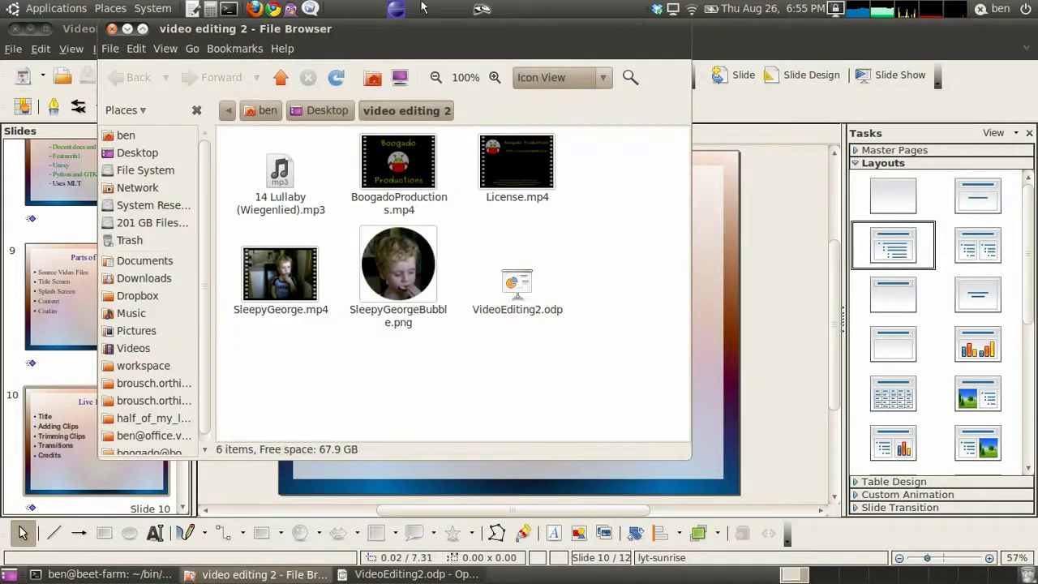
left_click_drag(432, 29, 763, 128)
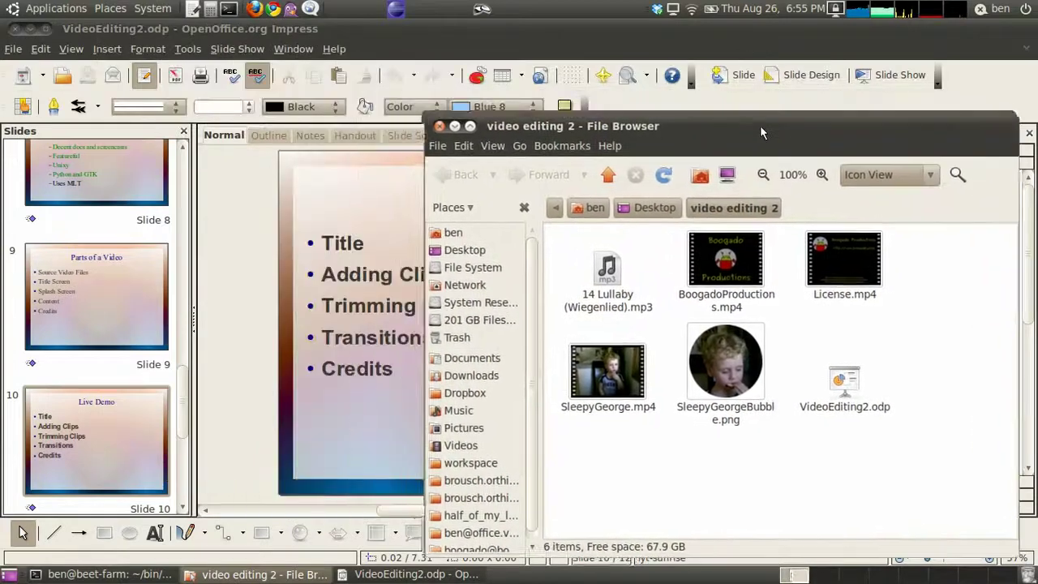
left_click(55, 8)
Launch OpenShot Video Editor from Applications > Sound & Video
mouse_move(94, 180)
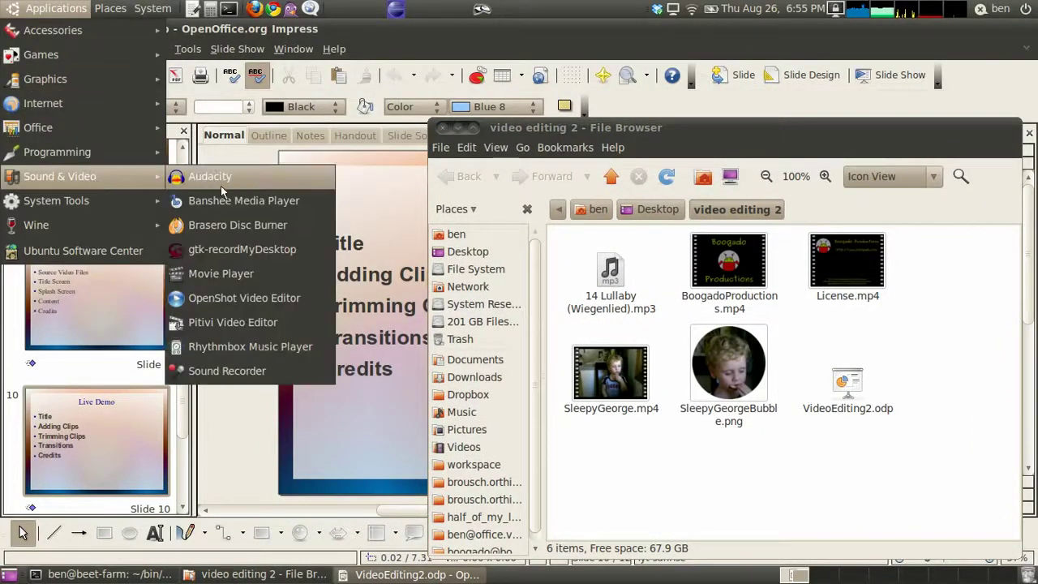
left_click(233, 300)
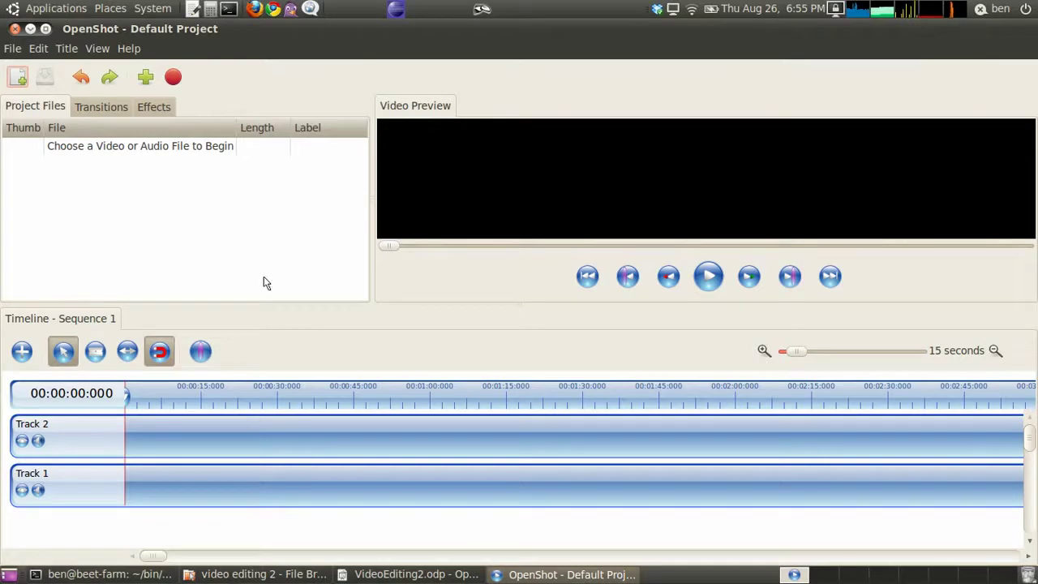
left_click(20, 77)
Start a new project named SleepyGeorge stored in the Desktop's video editing 2 folder
left_click(12, 49)
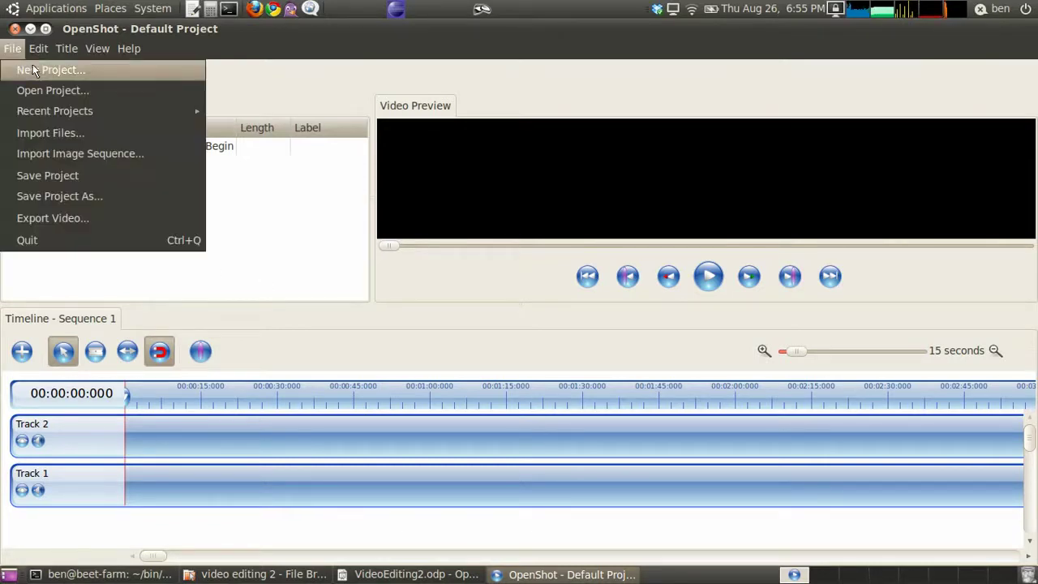
left_click(34, 71)
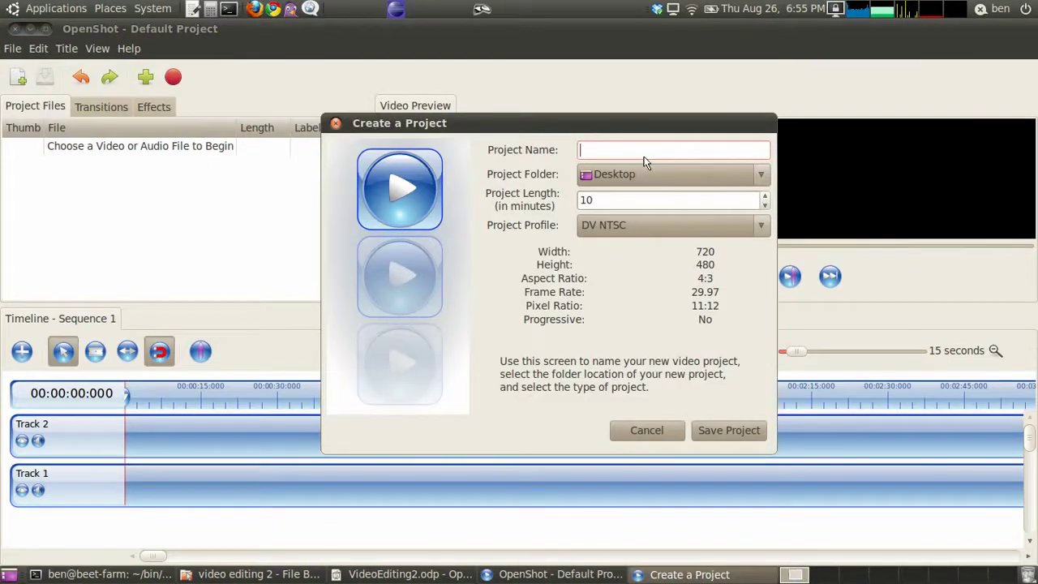
type("SleepyGeorg")
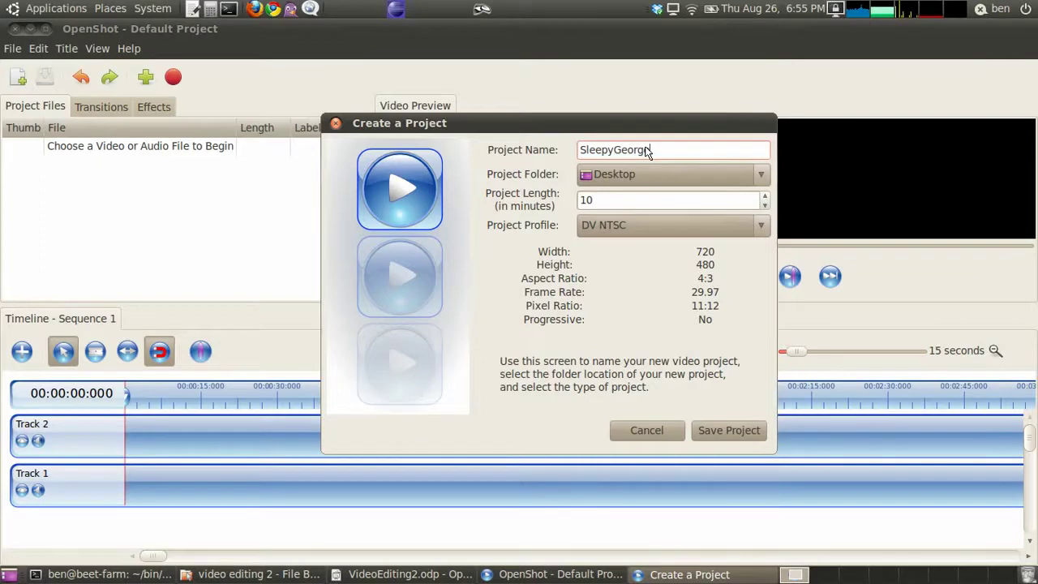
type("e")
left_click(758, 174)
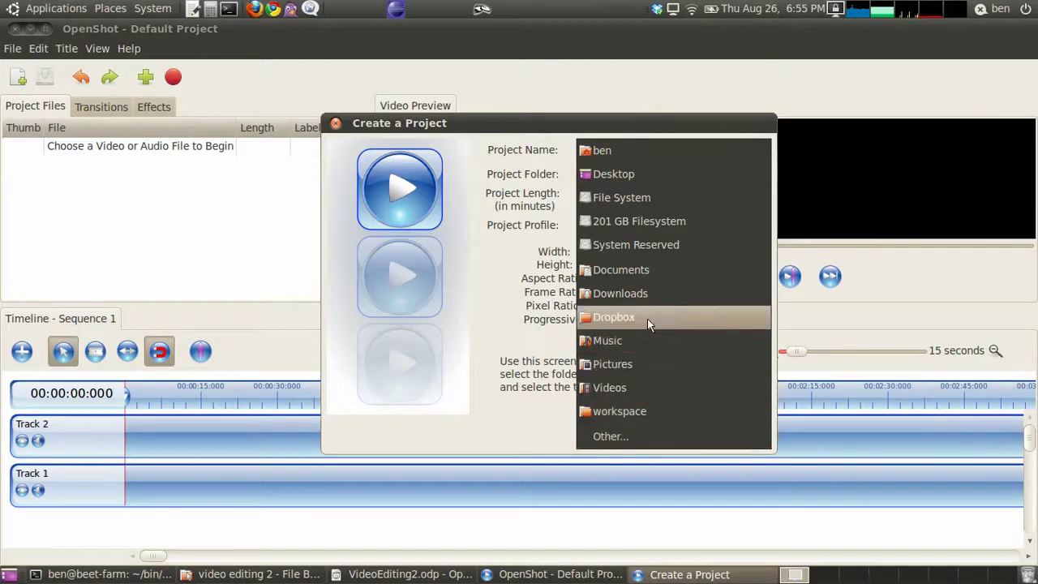
left_click(637, 435)
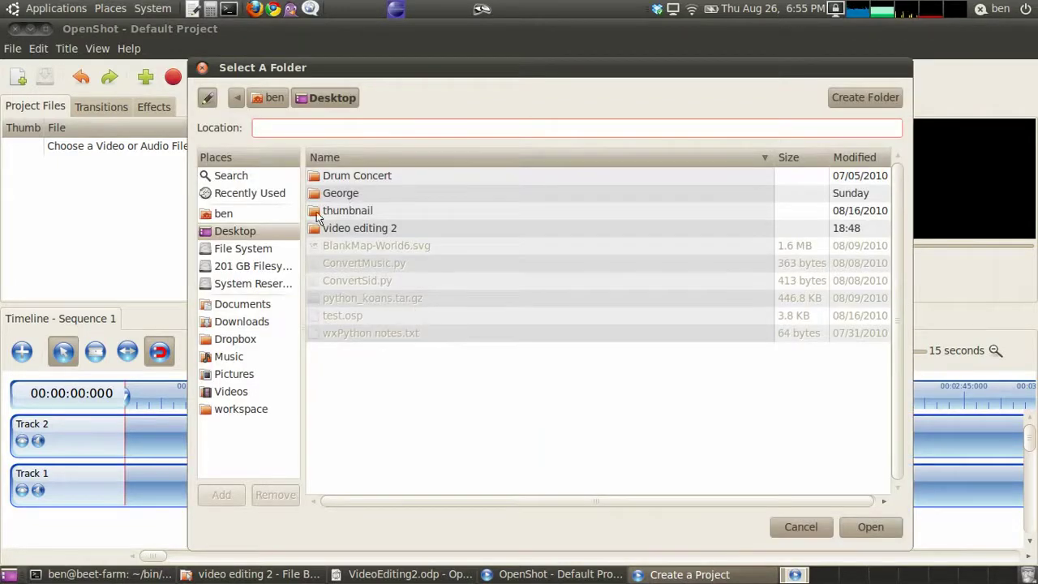
left_click(260, 237)
left_click(358, 230)
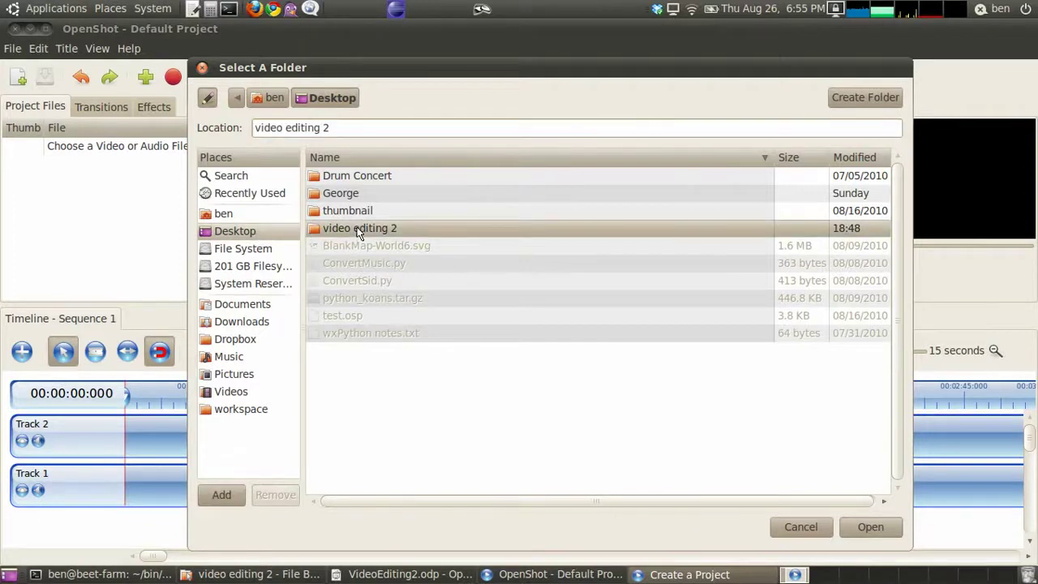
left_click(861, 524)
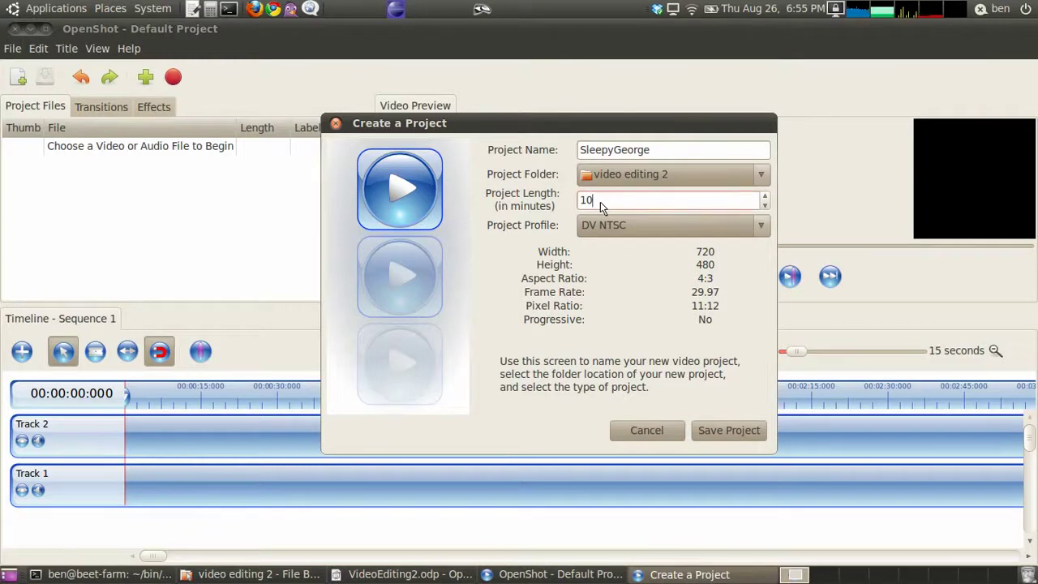
left_click_drag(601, 202, 556, 199)
Set the project length to 4 minutes, keep the DV NTSC profile, and save the project
type("4")
left_click(758, 227)
left_click(758, 227)
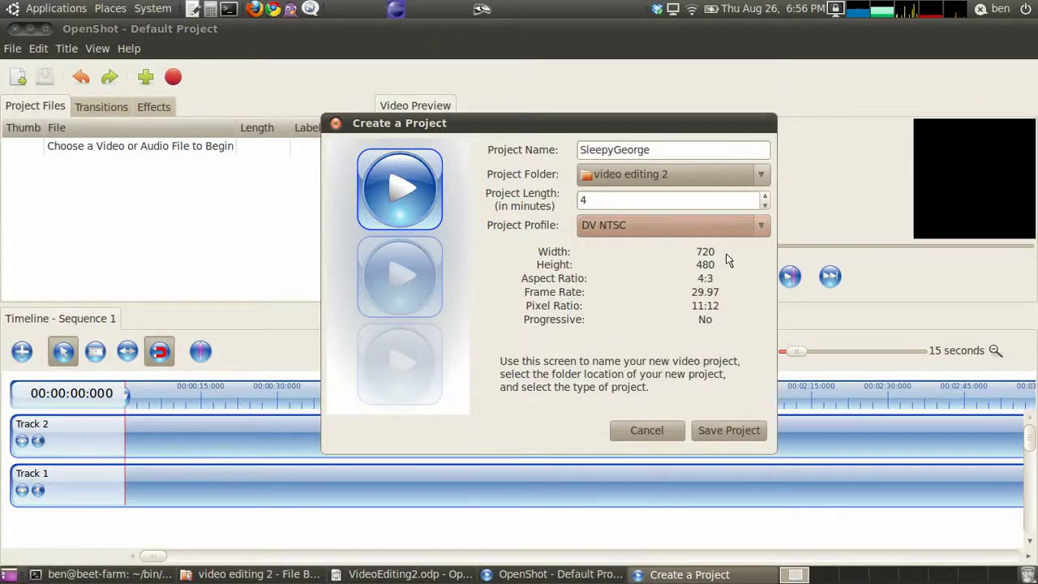
left_click(758, 226)
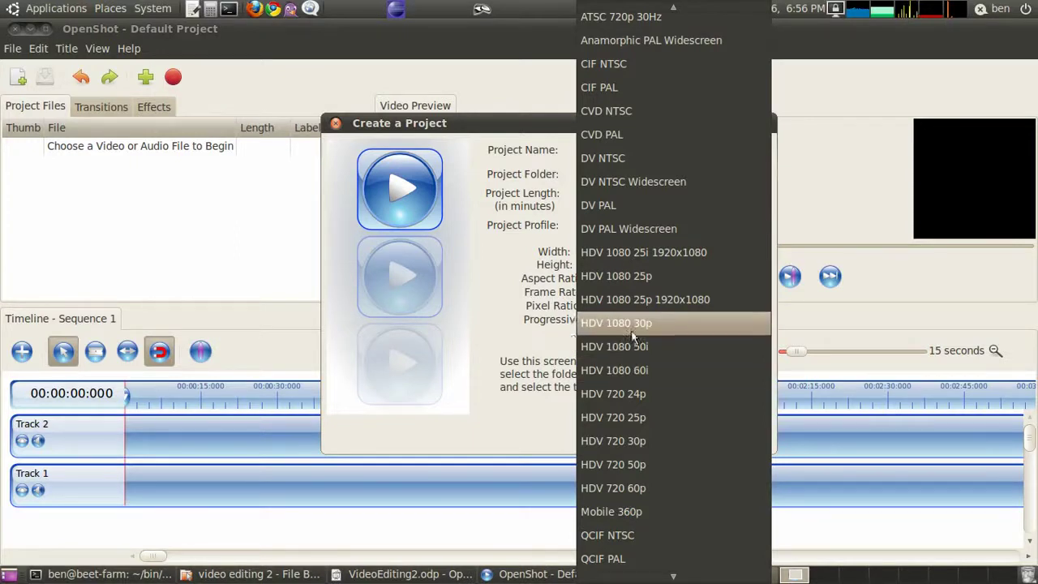
left_click(545, 319)
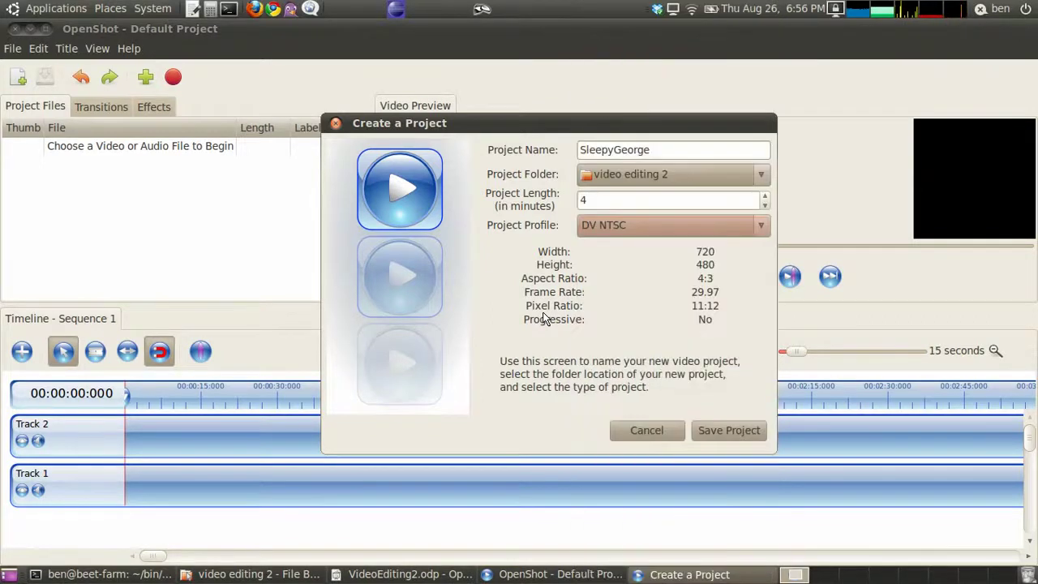
left_click(729, 430)
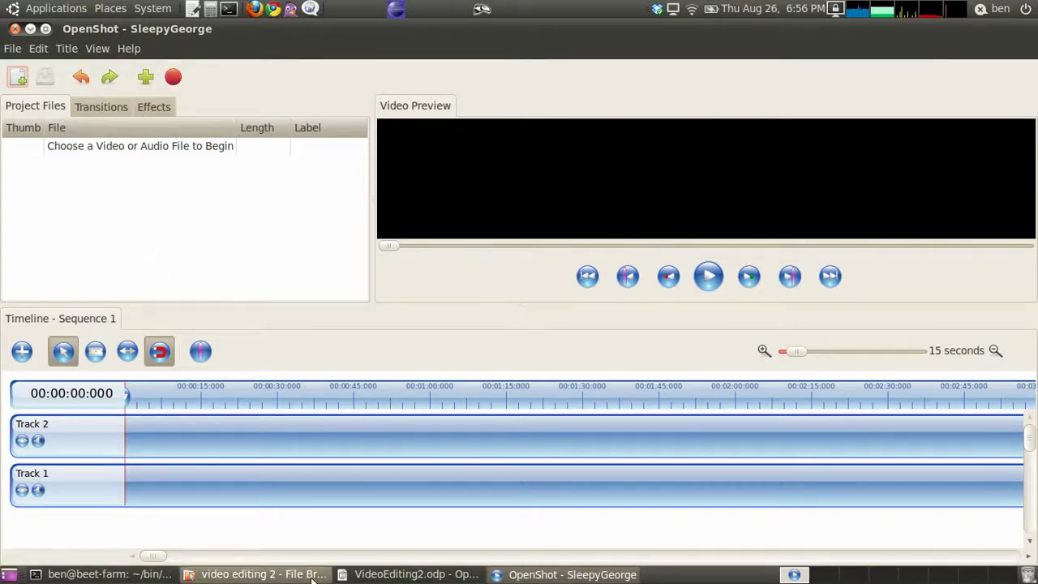
Import BoogadoProductions.mp4, SleepyGeorge.mp4 and License.mp4 from the folder into Project Files
left_click(259, 574)
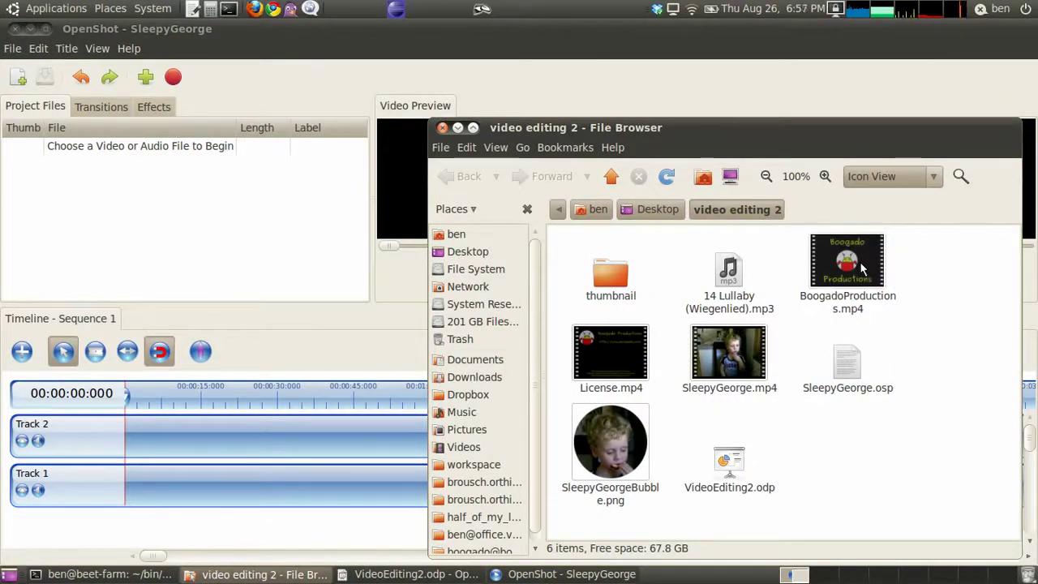
left_click_drag(861, 268, 140, 235)
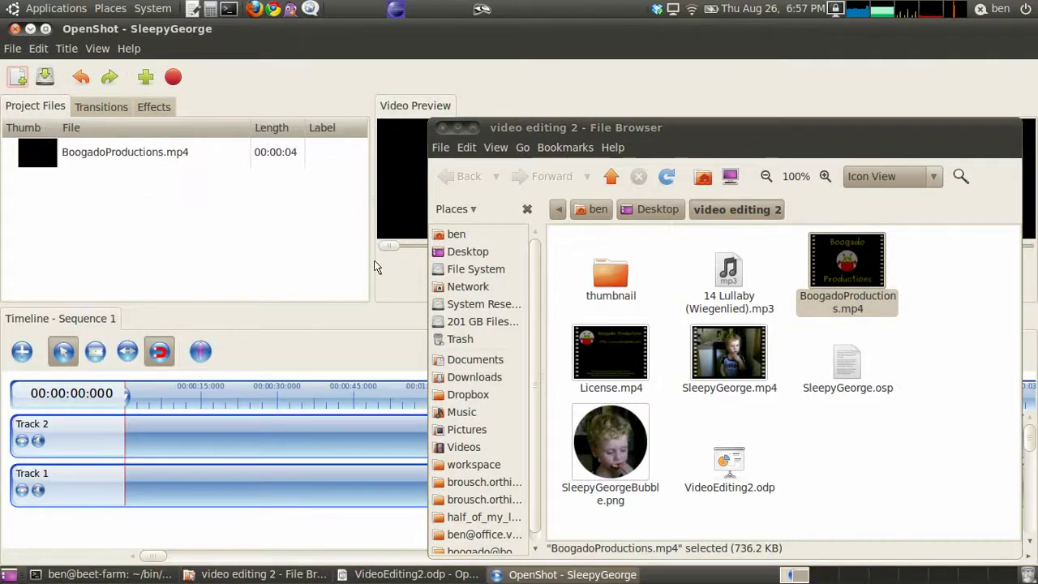
left_click_drag(733, 365, 260, 257)
left_click(729, 353)
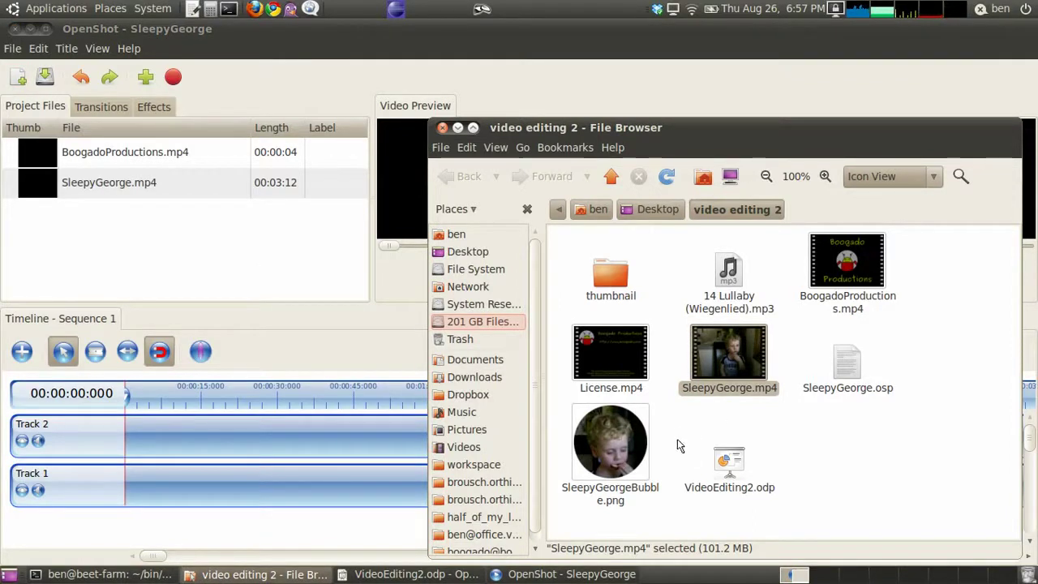
left_click_drag(610, 353, 260, 278)
Import 14 Lullaby (Wiegenlied).mp3 and SleepyGeorgeBubble.png into Project Files, then return to OpenShot
left_click(511, 332)
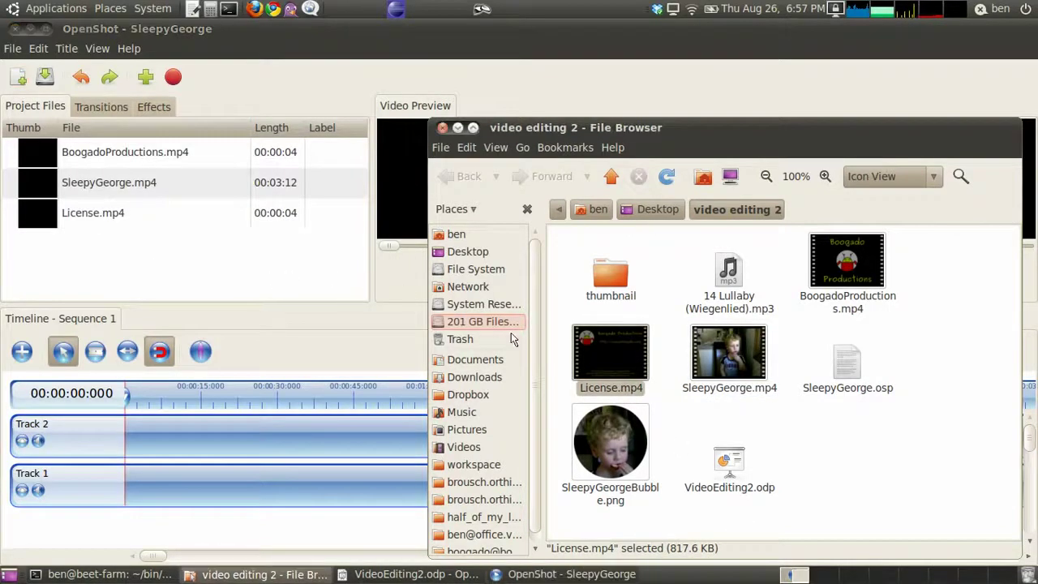
left_click(738, 281)
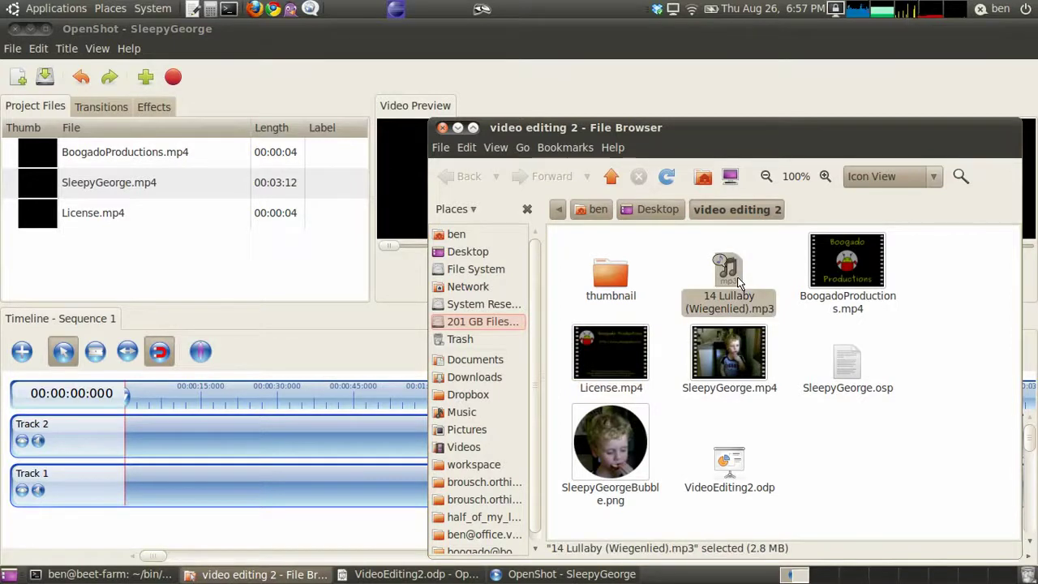
key("XF86AudioRaiseVolume")
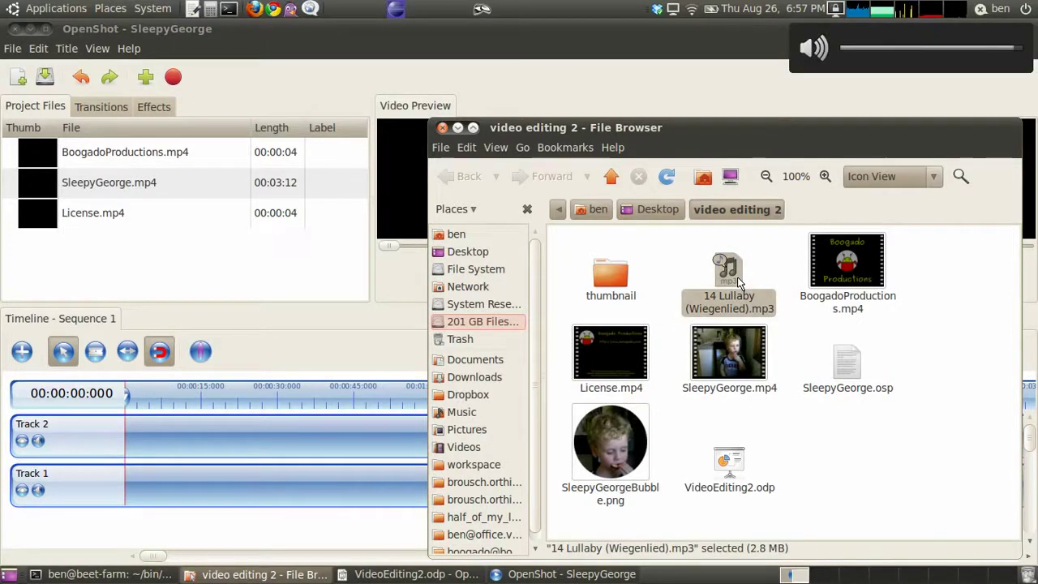
left_click_drag(738, 281, 227, 274)
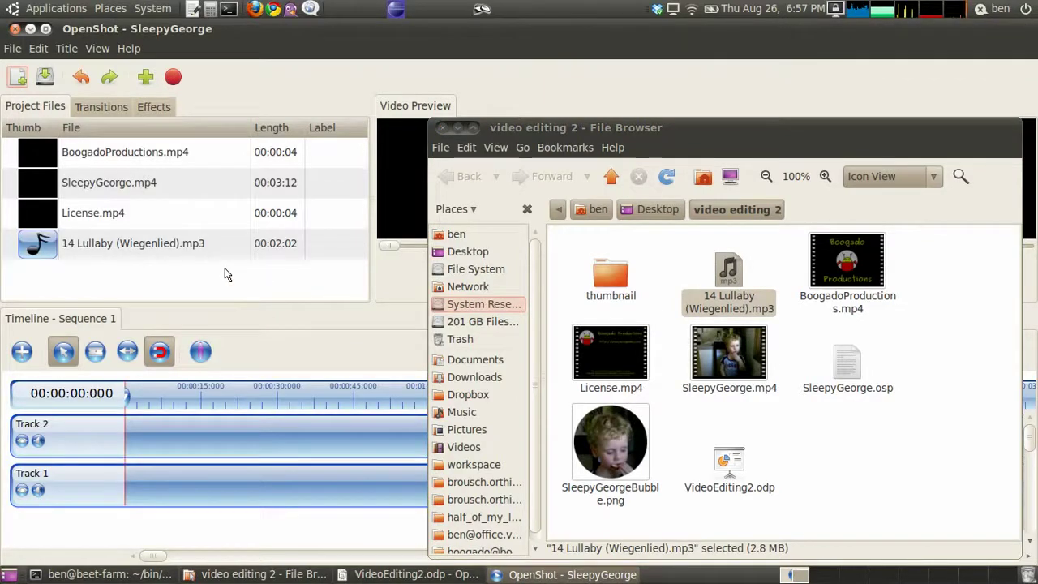
left_click(571, 442)
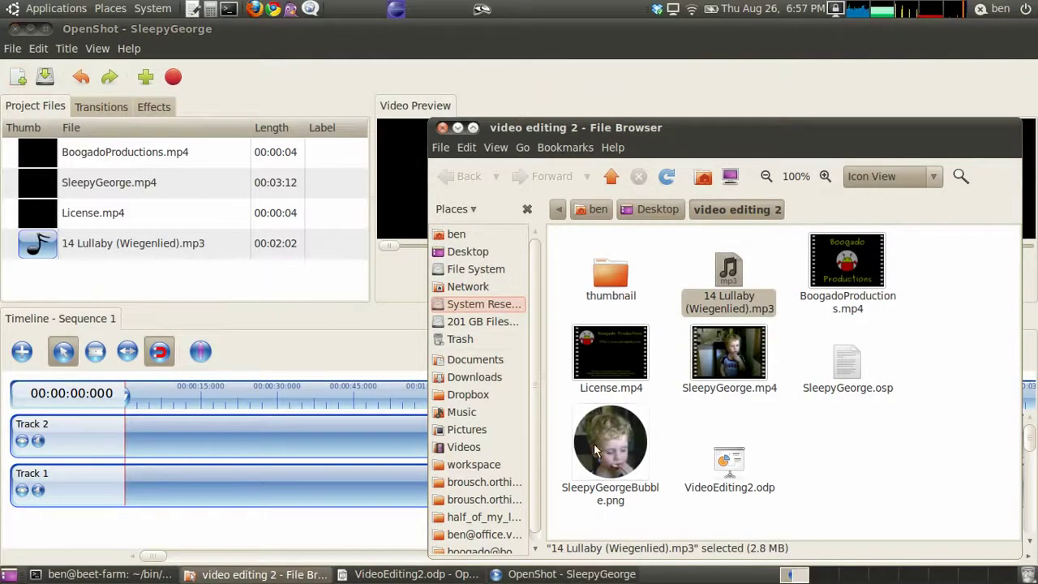
left_click_drag(593, 443, 197, 284)
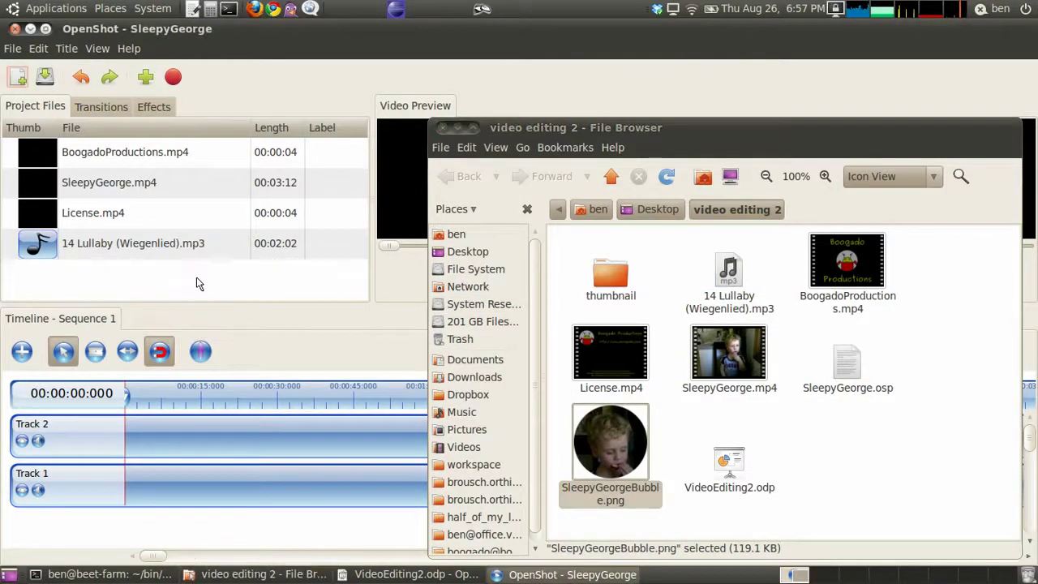
left_click(374, 36)
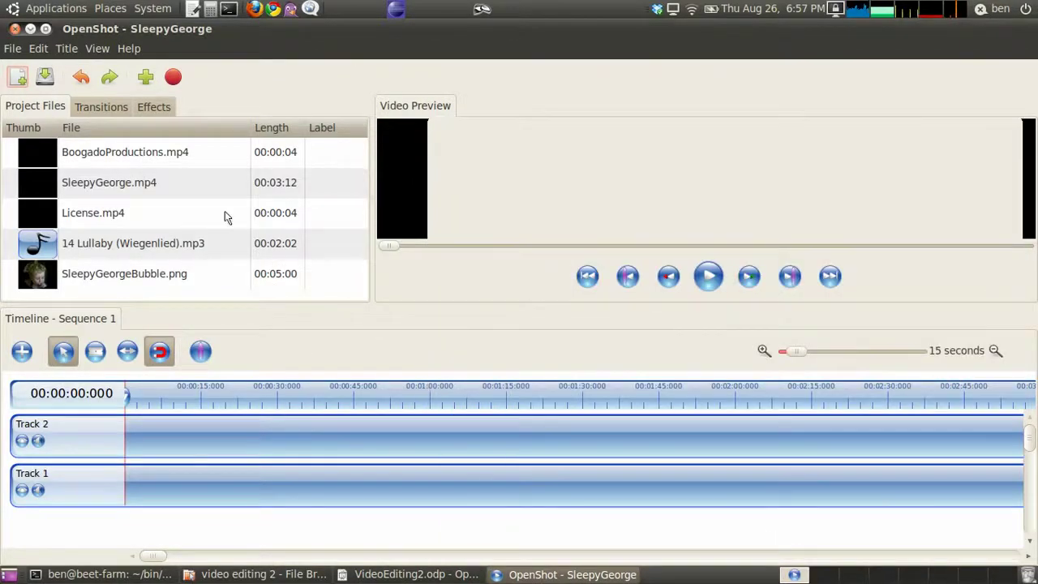
left_click(202, 160)
Preview BoogadoProductions.mp4, then play SleepyGeorge.mp4, pause it, and skim forward through the footage
double_click(200, 155)
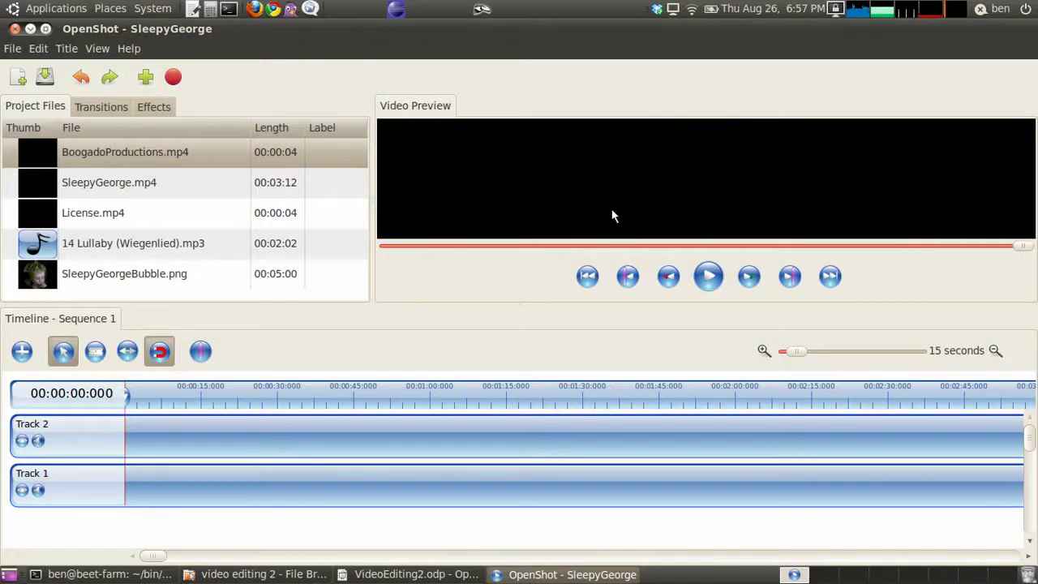
double_click(173, 187)
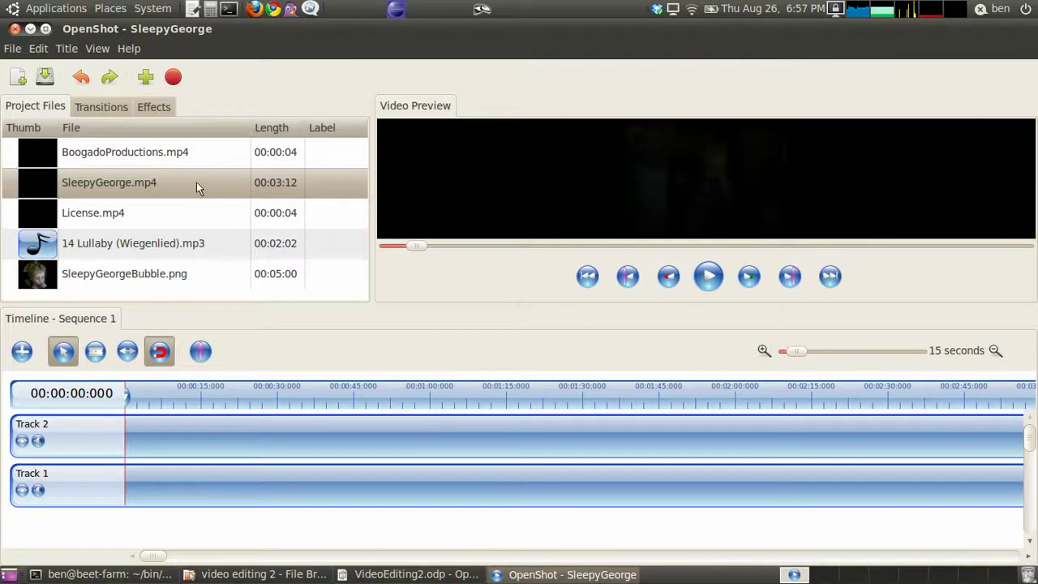
left_click(695, 263)
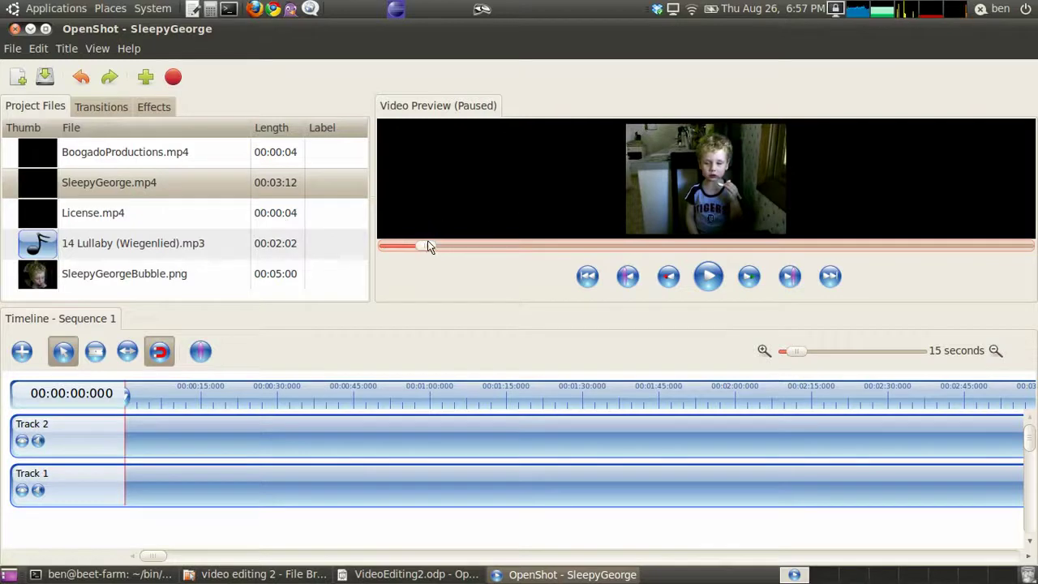
left_click_drag(430, 247, 682, 247)
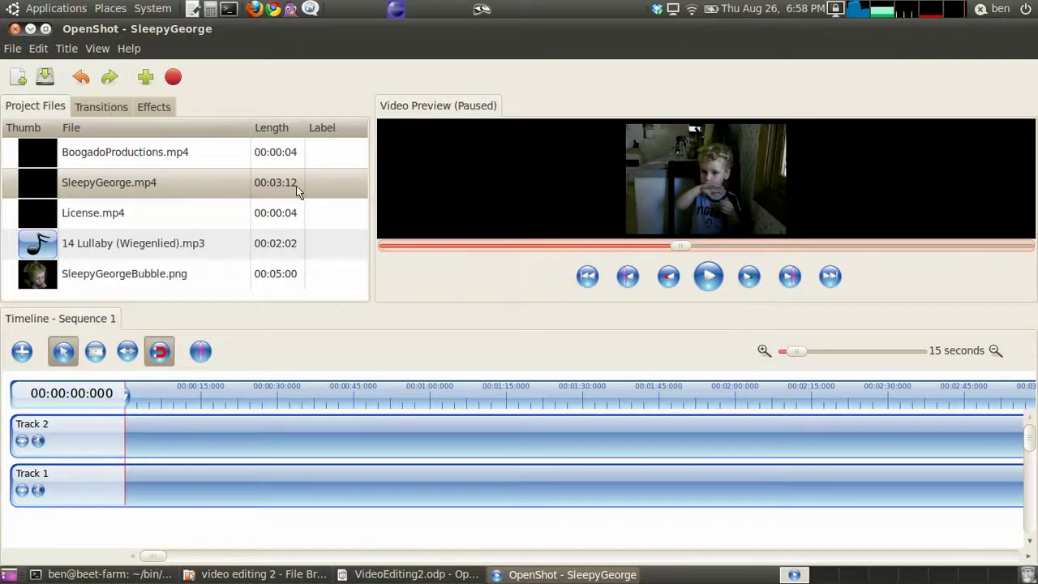
left_click(150, 160)
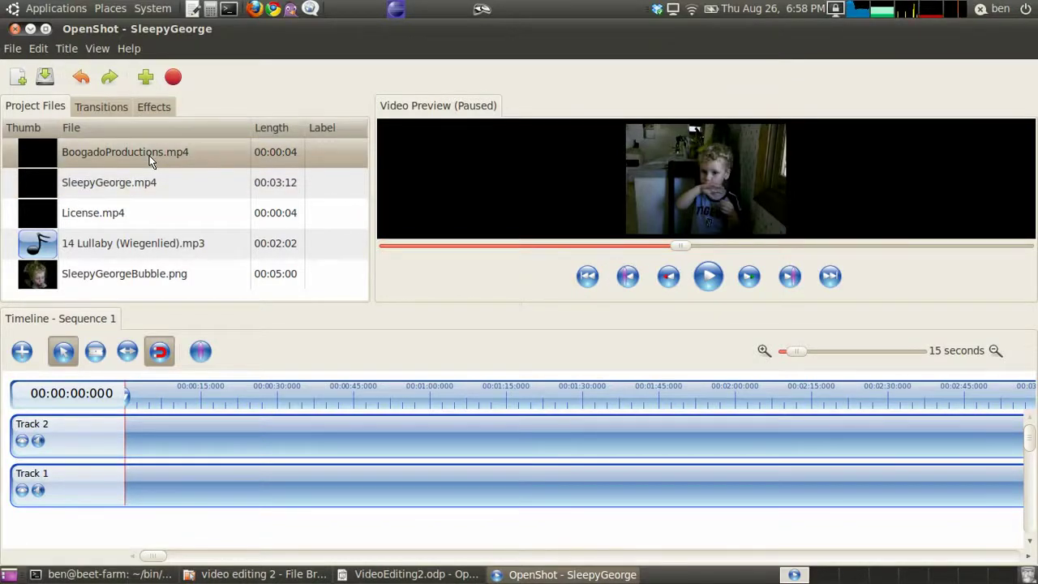
Preview BoogadoProductions.mp4, place it at the start of Track 2, and zoom the timeline to 1 second
double_click(150, 161)
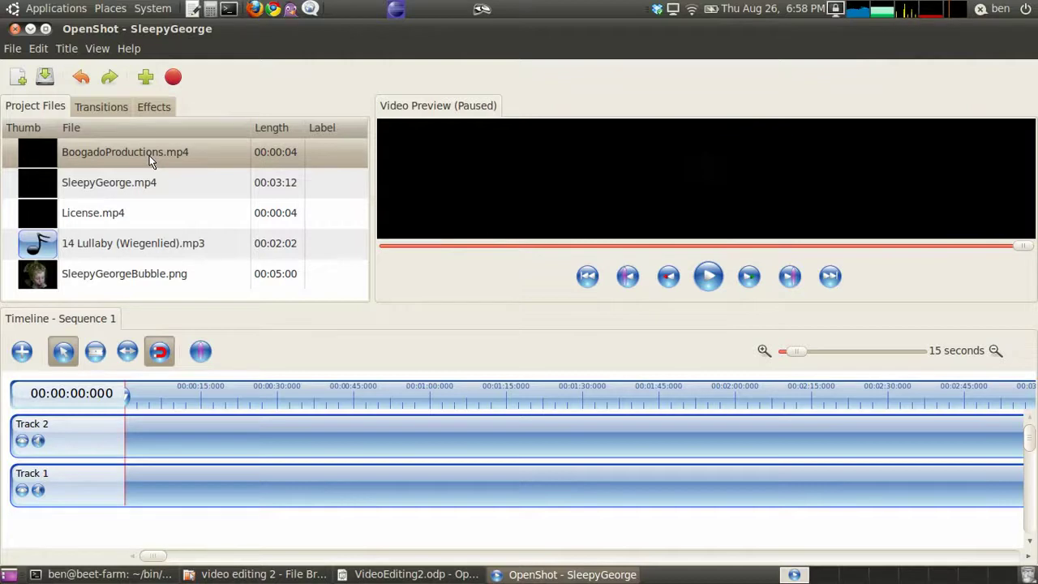
left_click_drag(150, 160, 154, 439)
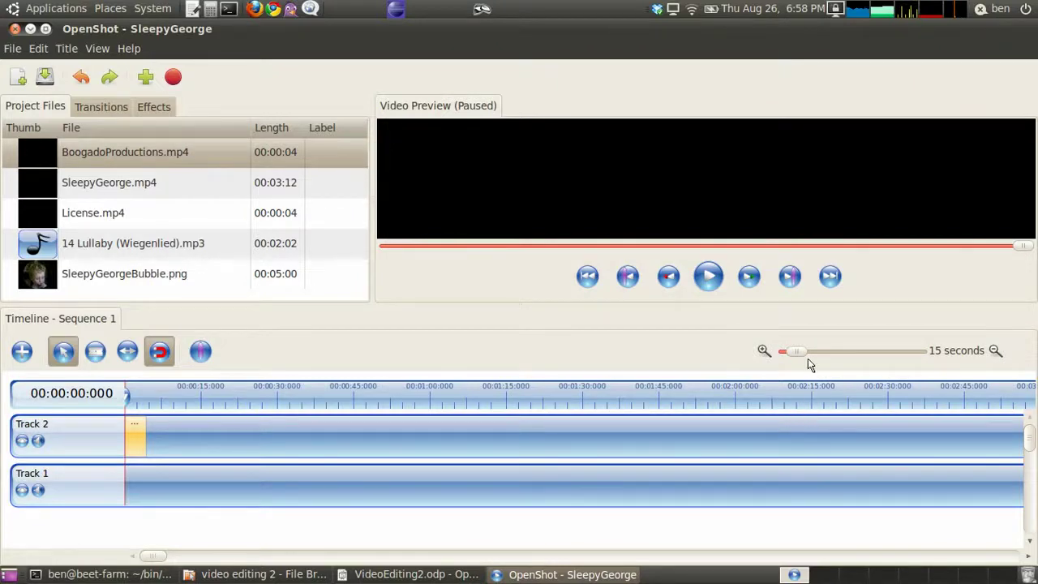
left_click_drag(798, 351, 746, 361)
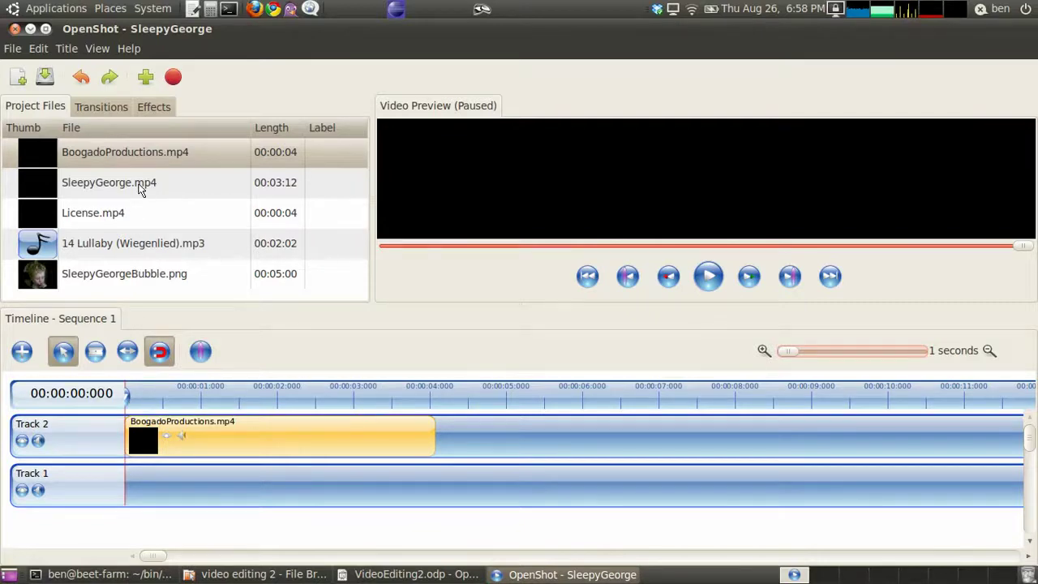
Replace the Boogado clip on Track 2 with SleepyGeorge.mp4 and move the playhead to 00:00:08:26
left_click(322, 445)
right_click(280, 446)
left_click(337, 393)
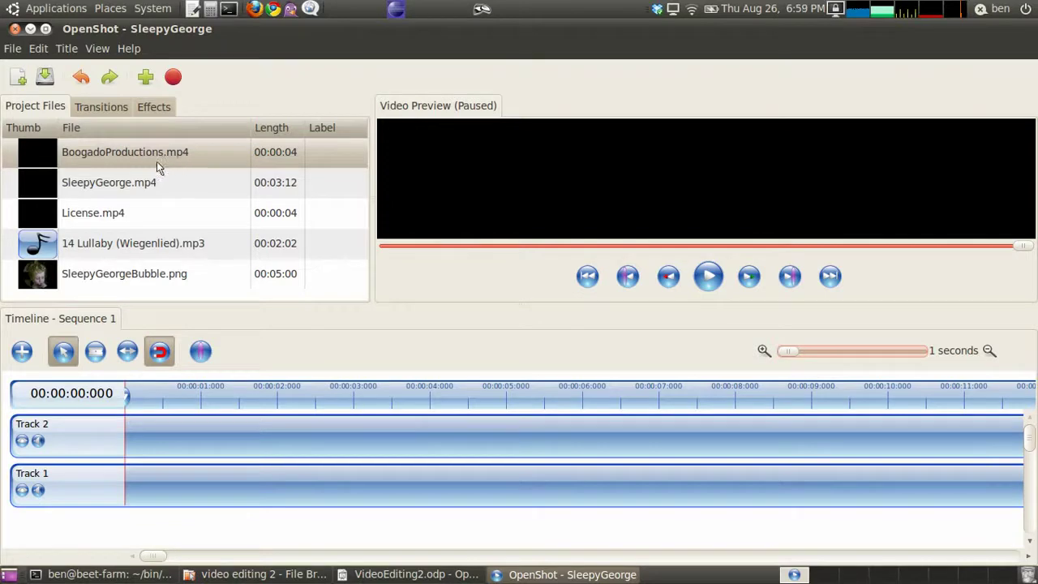
left_click(140, 189)
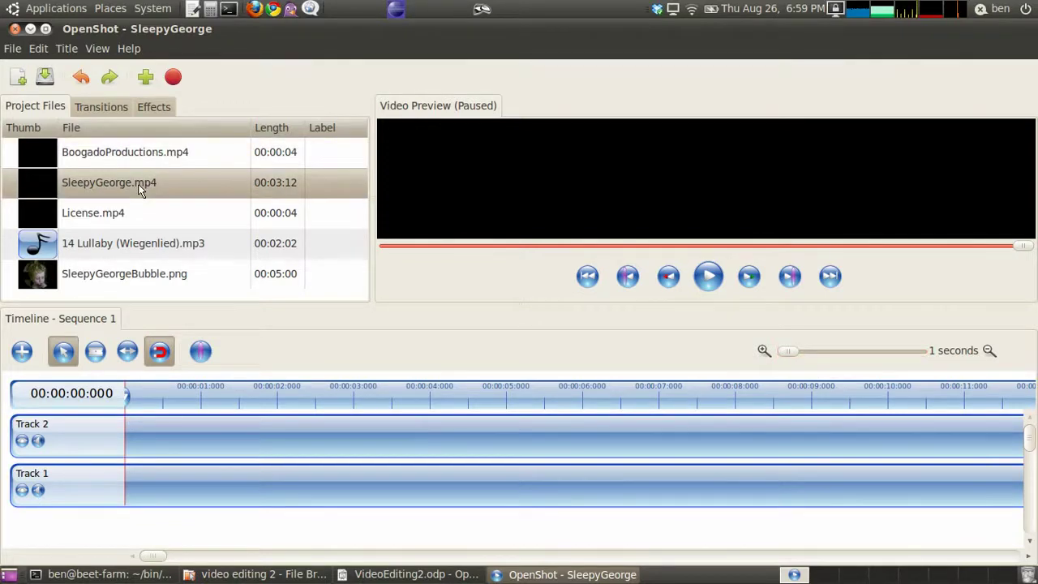
left_click_drag(139, 189, 152, 436)
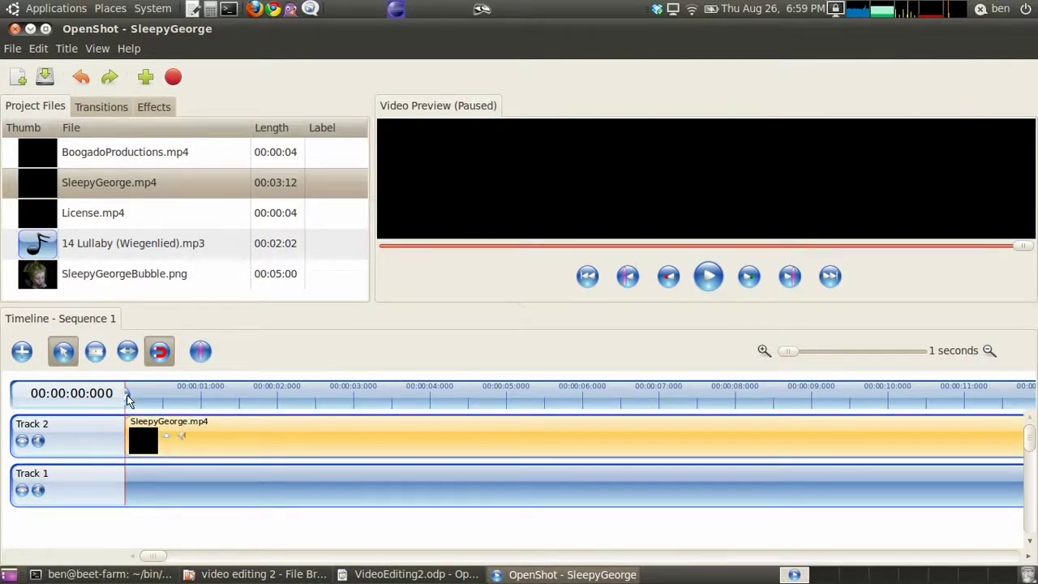
left_click_drag(128, 397, 803, 402)
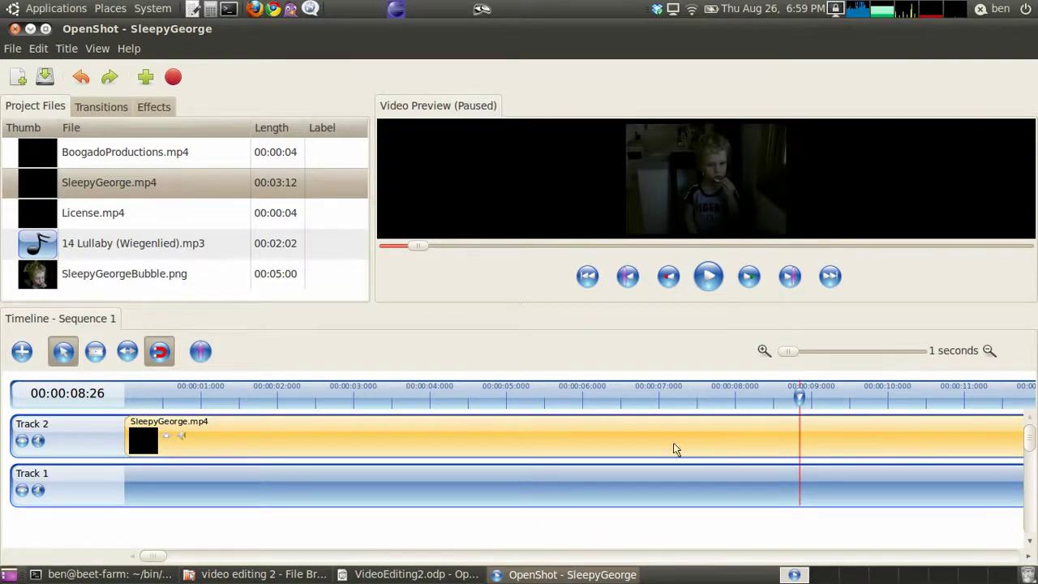
Razor-cut SleepyGeorge.mp4 at 00:00:08:26, delete the opening piece, and slide the remainder to 0:00
left_click(96, 351)
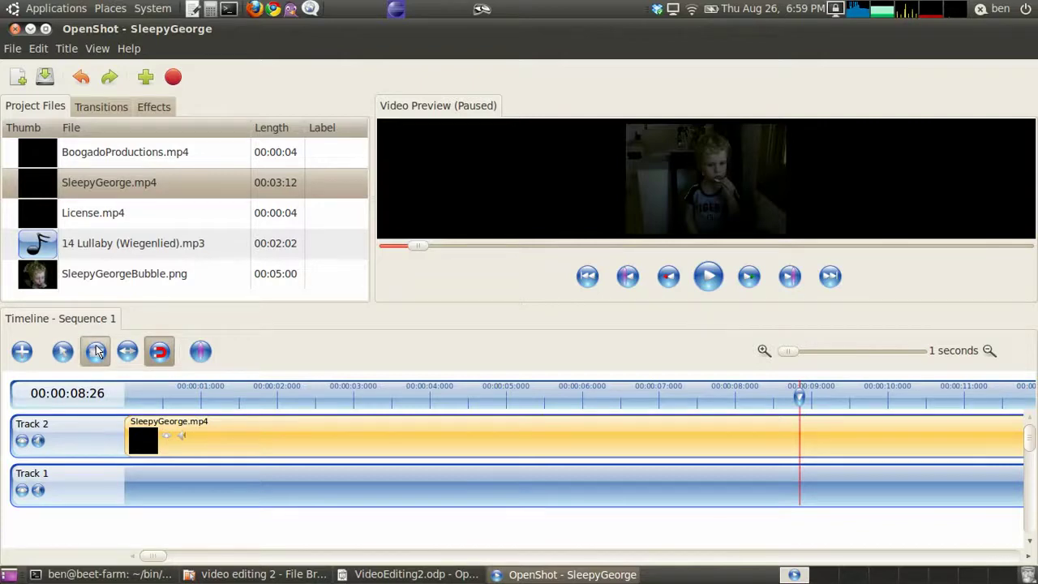
left_click(800, 445)
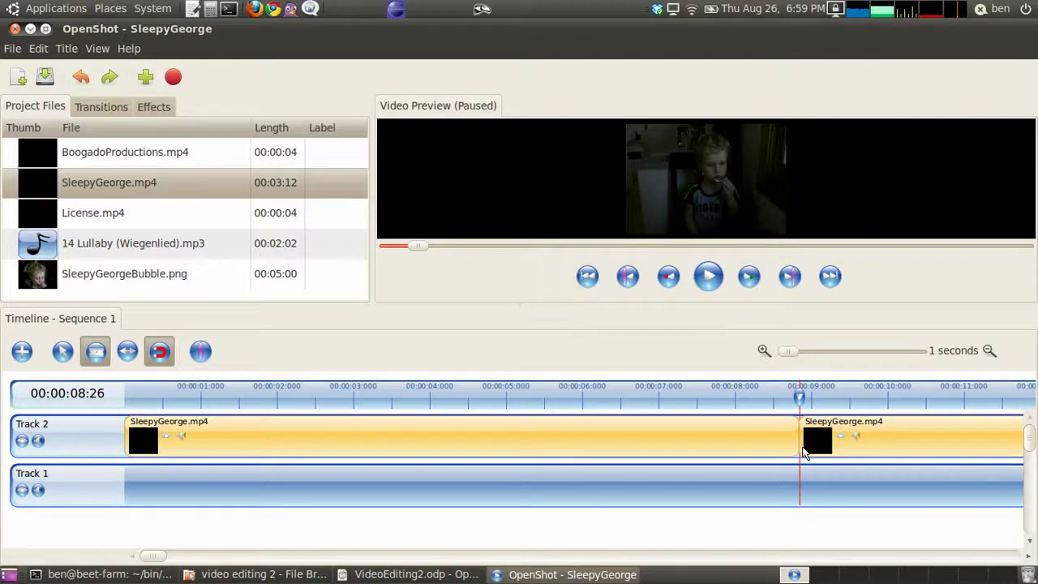
left_click(65, 350)
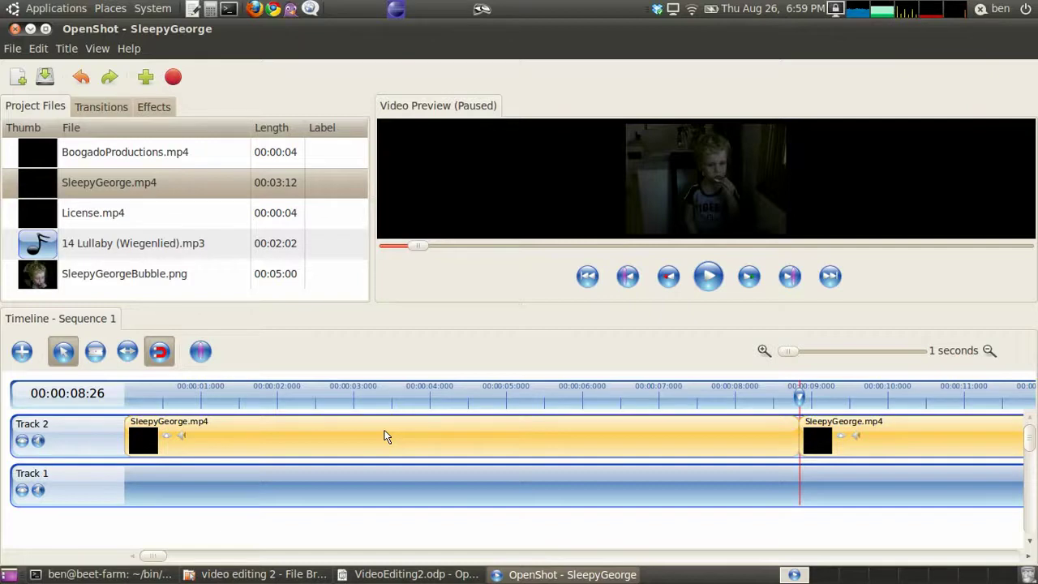
right_click(466, 438)
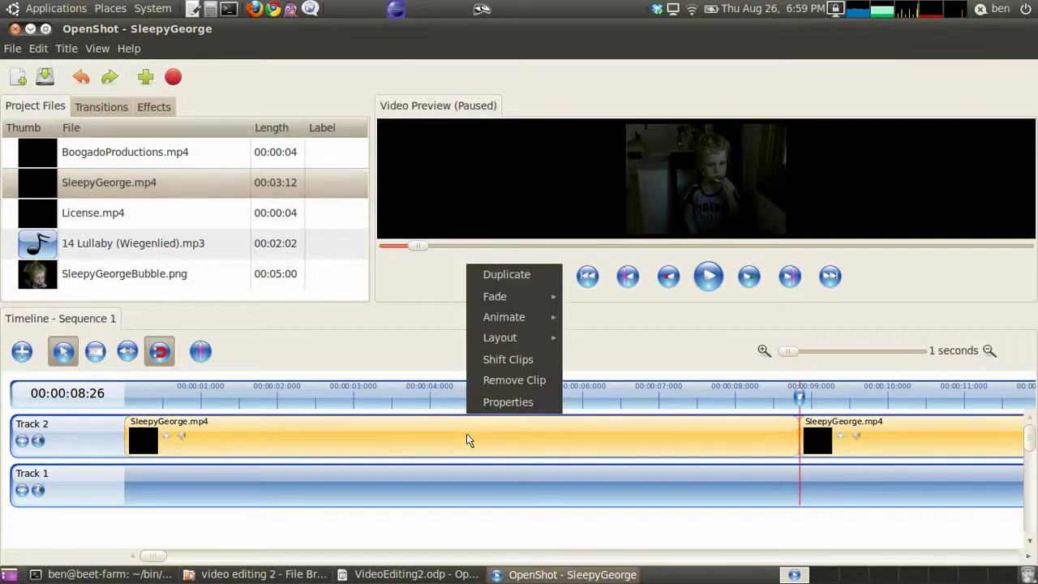
left_click(521, 388)
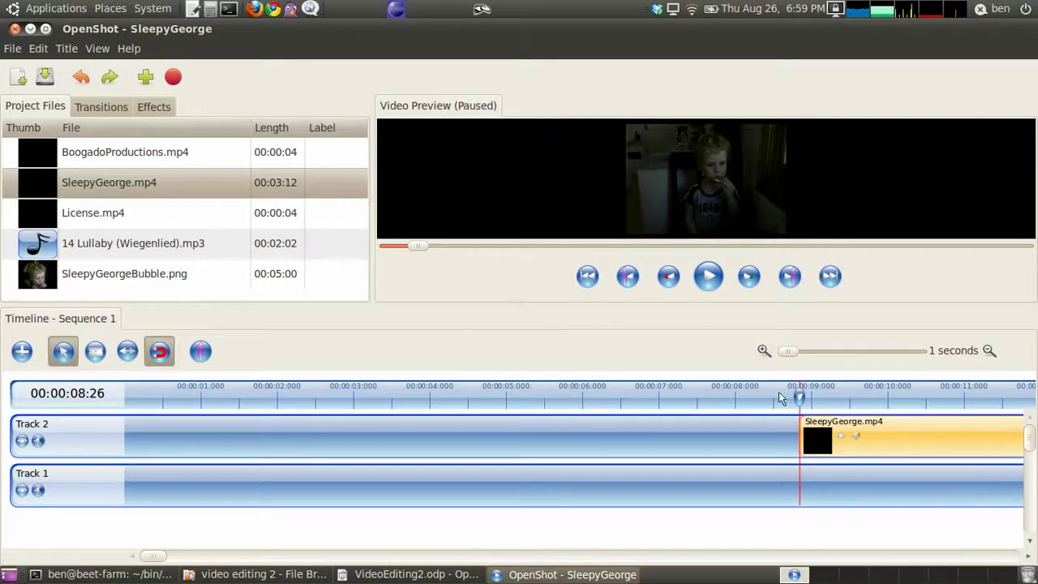
left_click_drag(934, 438, 243, 436)
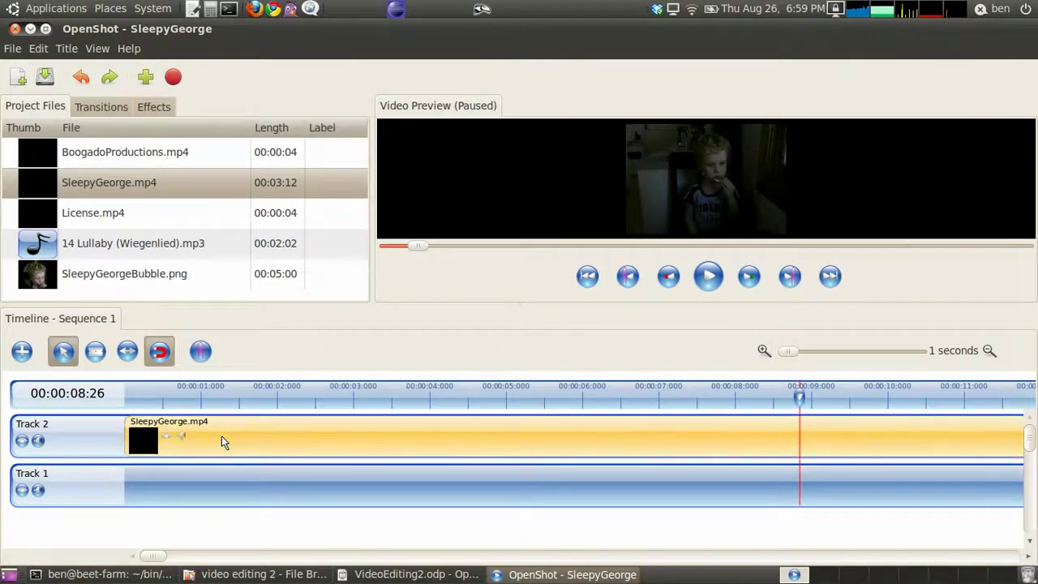
Shift SleepyGeorge later and place BoogadoProductions.mp4 at 0:00 on Track 1
left_click_drag(801, 399, 126, 399)
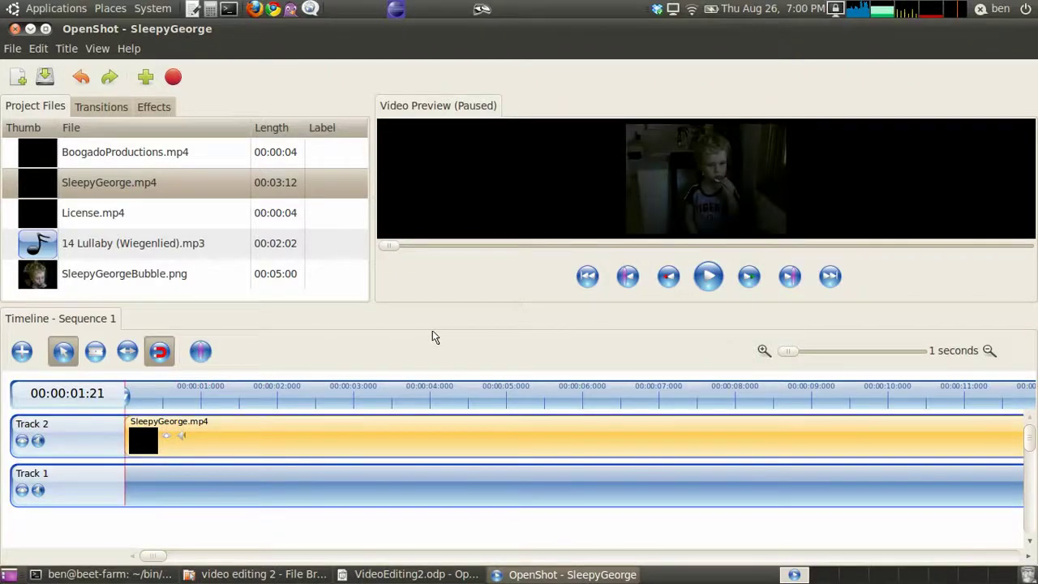
left_click_drag(280, 445, 543, 436)
left_click(151, 158)
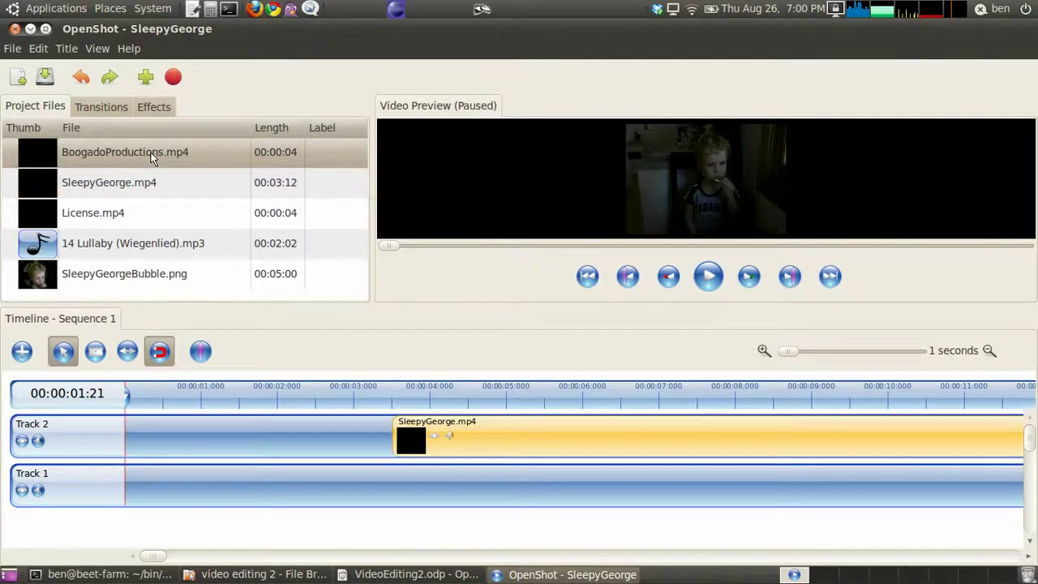
left_click_drag(151, 158, 158, 443)
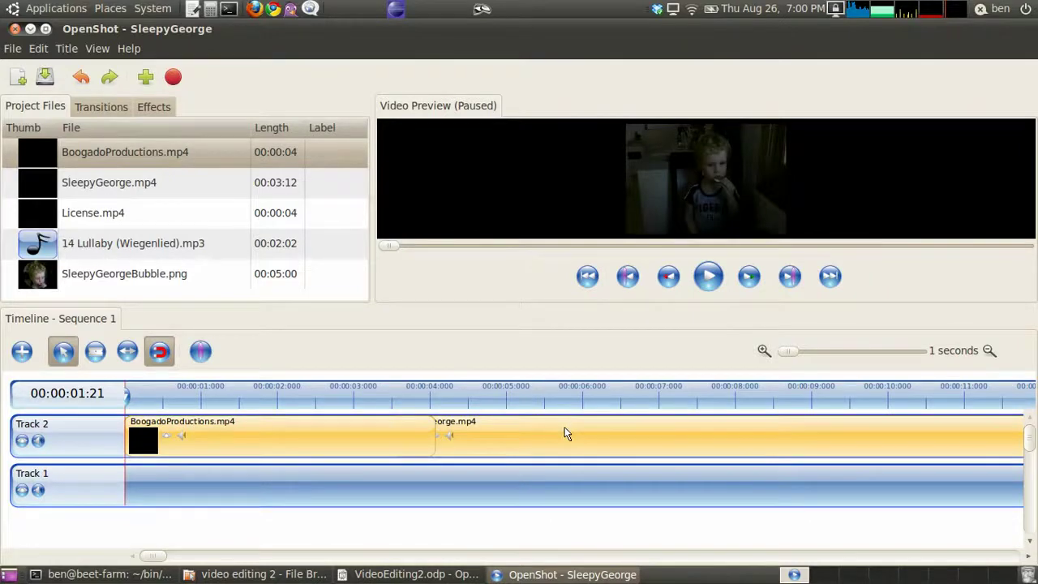
left_click_drag(262, 431, 271, 490)
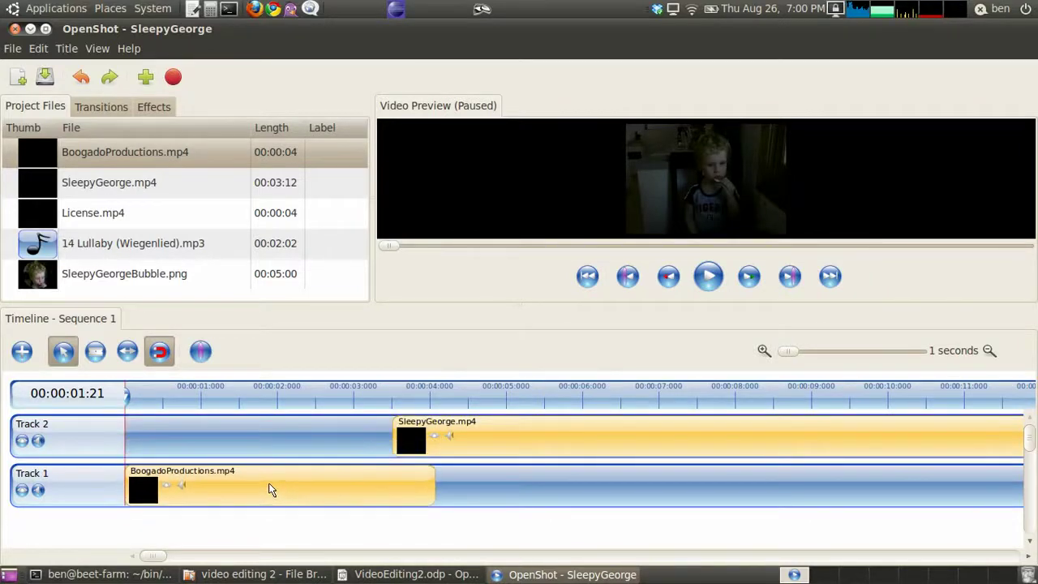
Slide SleepyGeorge on Track 2 to start around 00:00:03, overlapping the intro's end
left_click_drag(538, 439, 596, 438)
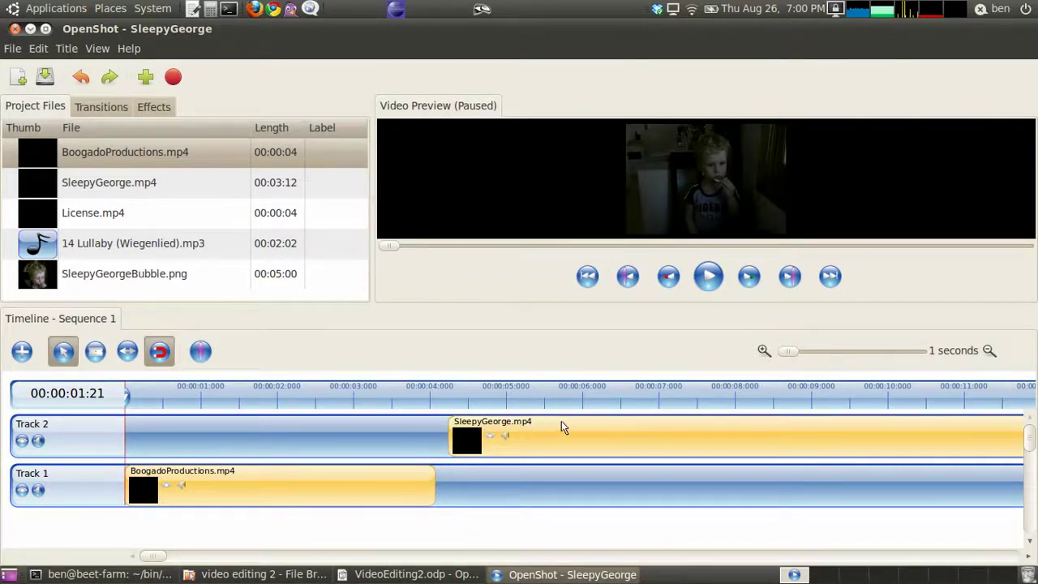
left_click_drag(571, 436, 506, 439)
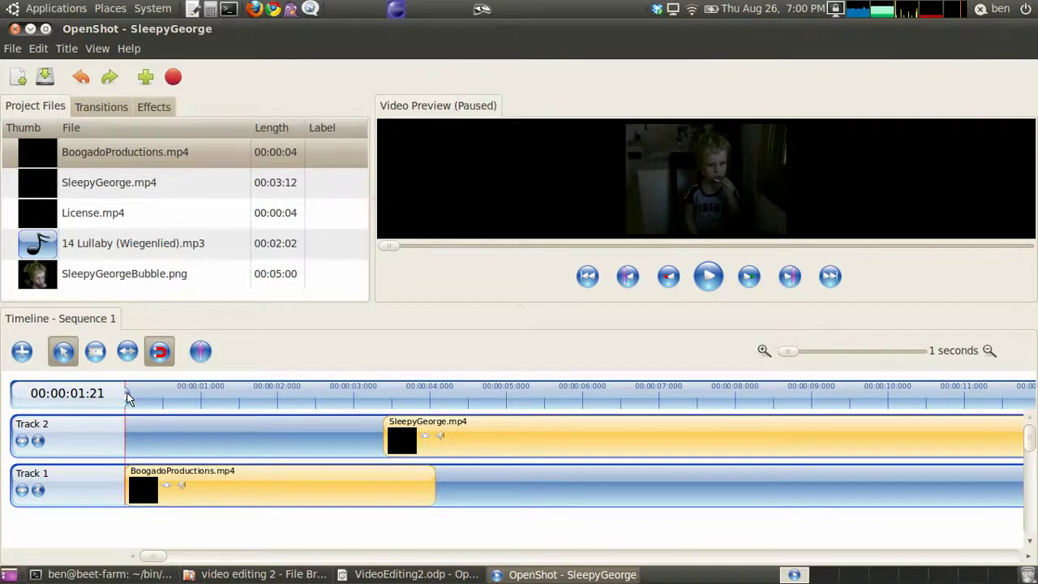
left_click_drag(127, 397, 295, 398)
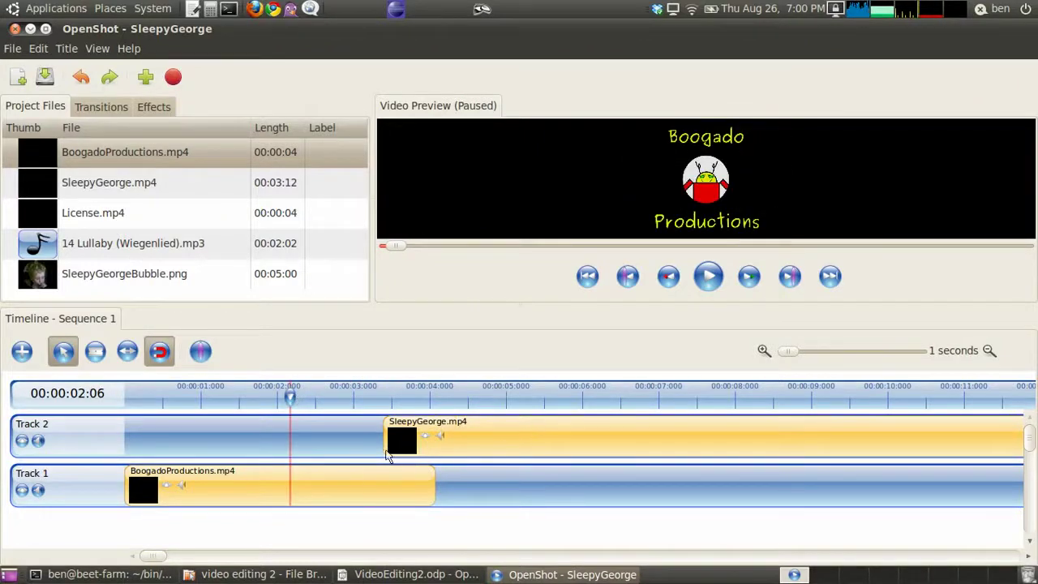
Select the Dissolve transition in the Transitions list and drag it toward the timeline
left_click(102, 107)
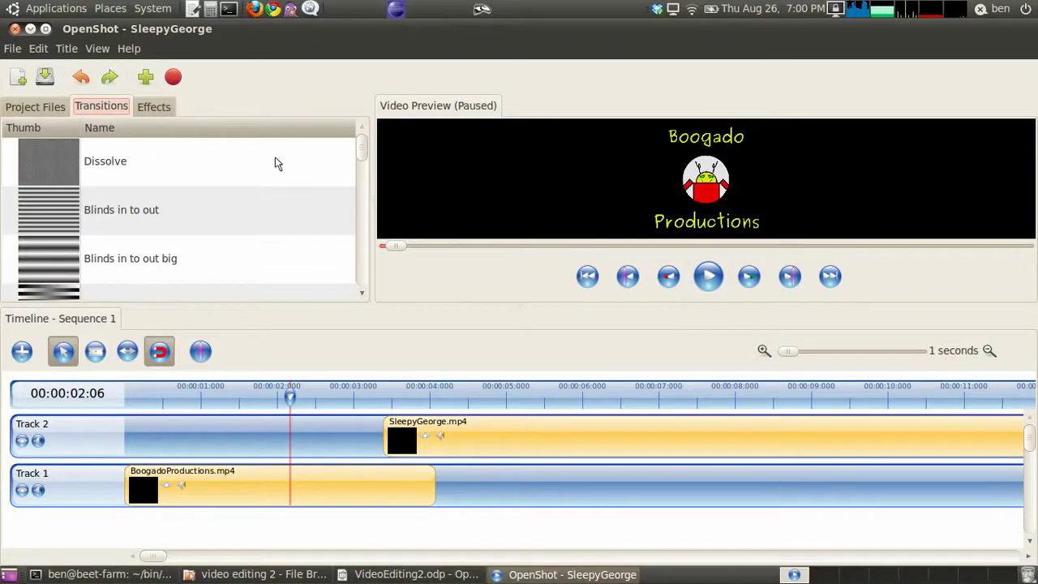
left_click_drag(360, 145, 338, 136)
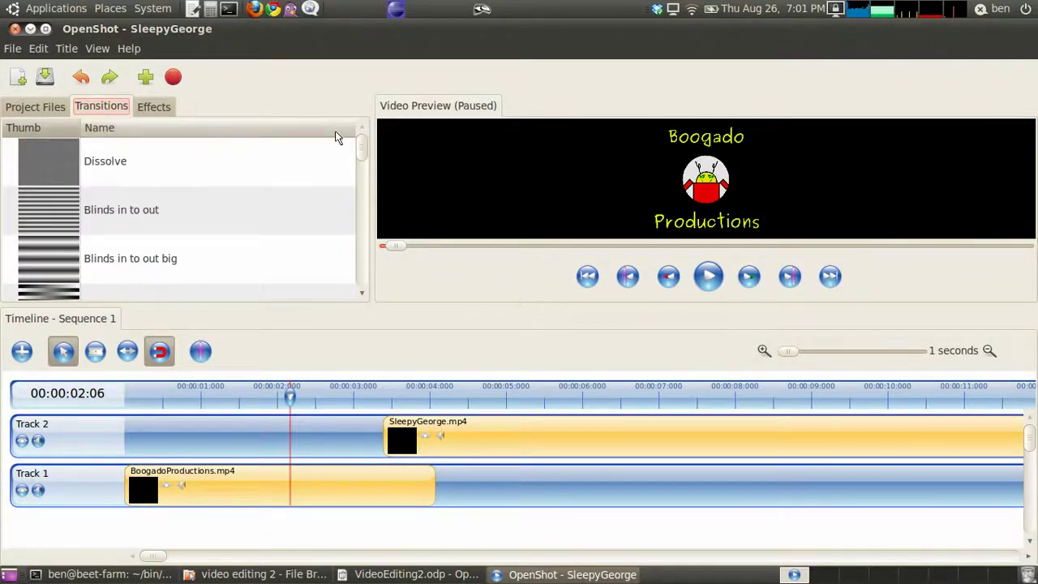
left_click(72, 175)
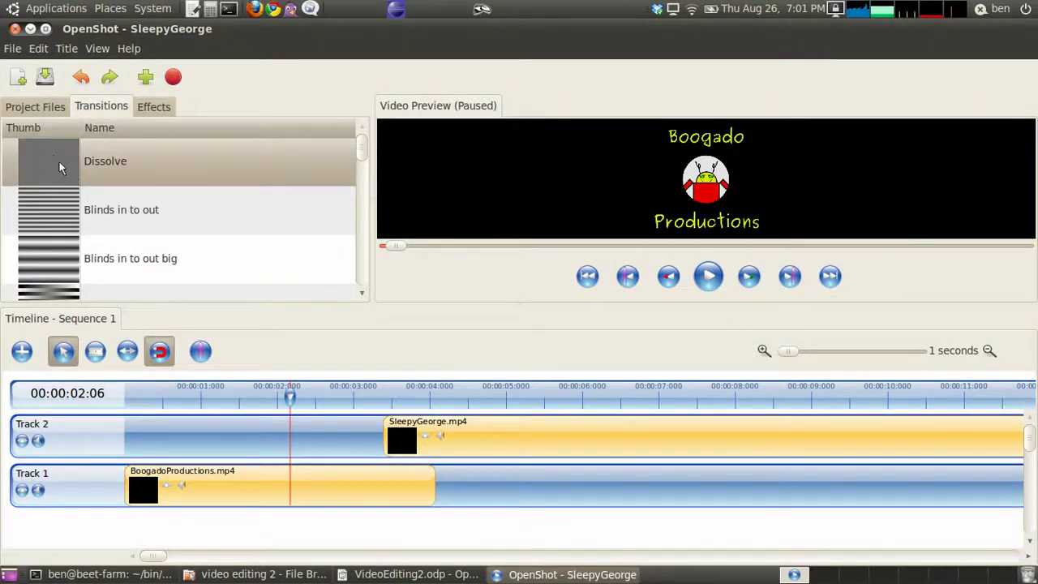
left_click_drag(53, 155, 289, 332)
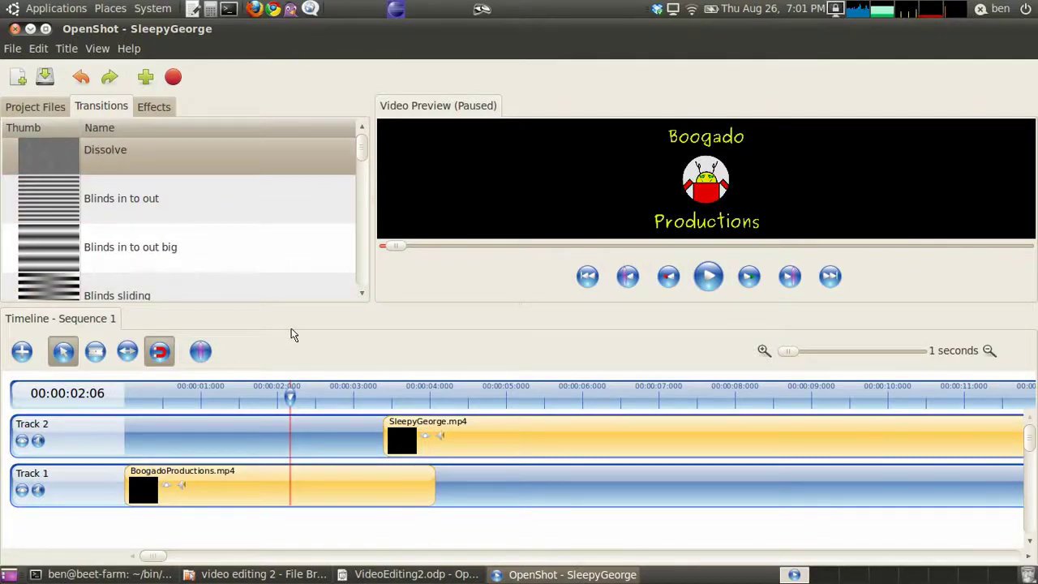